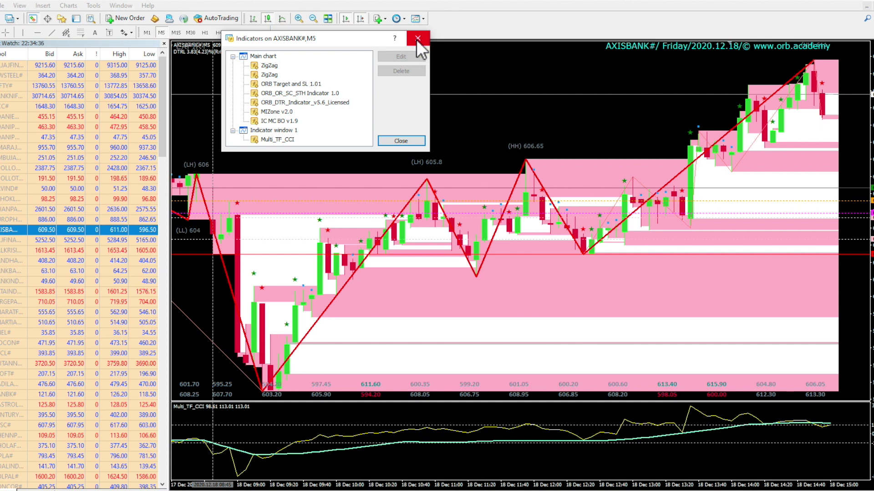
Close the 'Indicators on AXISBANK#,M5' list to show the full AXISBANK chart.
left_click(417, 39)
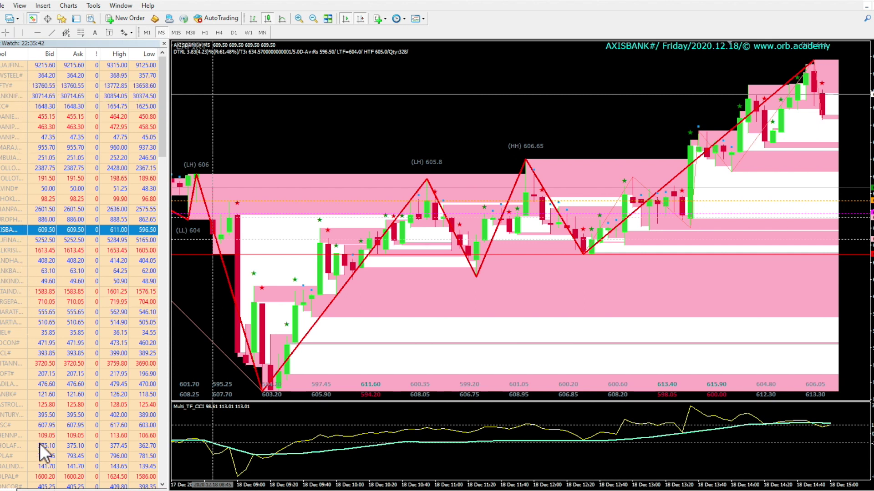
right_click(24, 127)
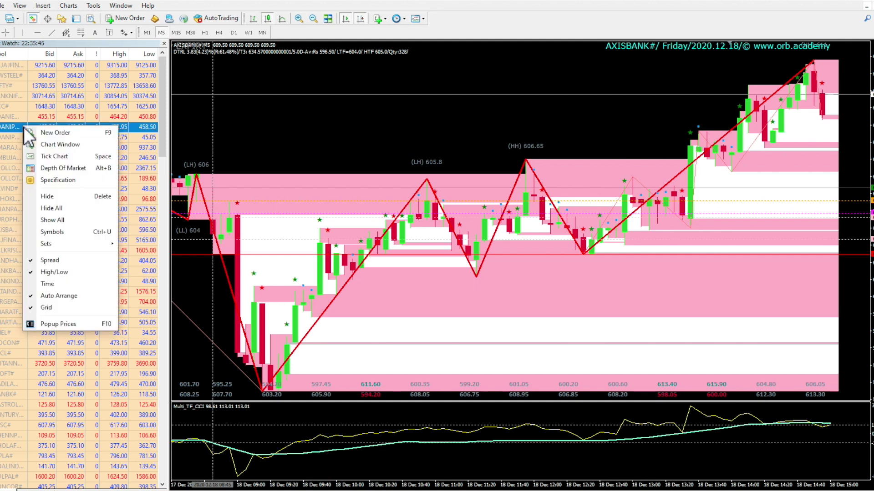
left_click(63, 233)
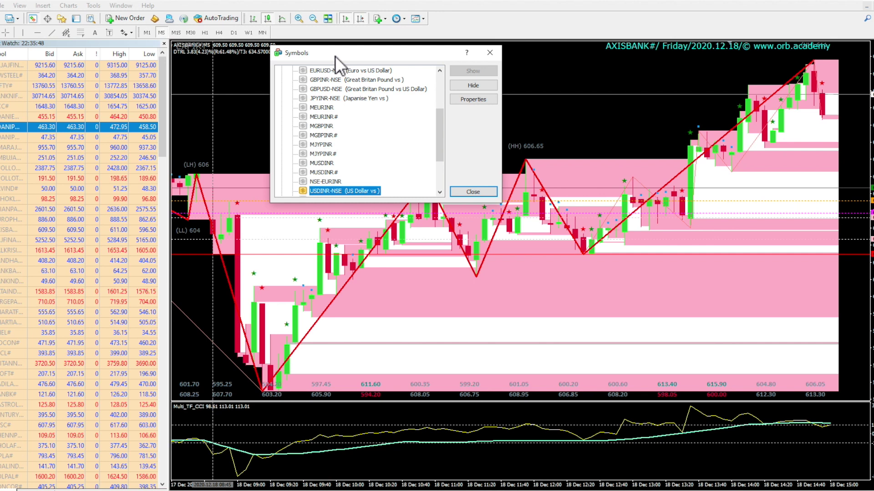
left_click_drag(442, 136, 444, 89)
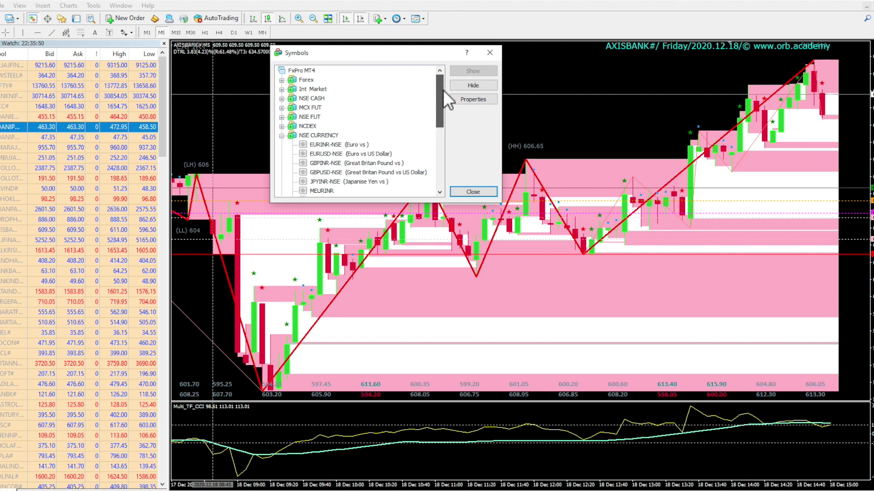
left_click(282, 136)
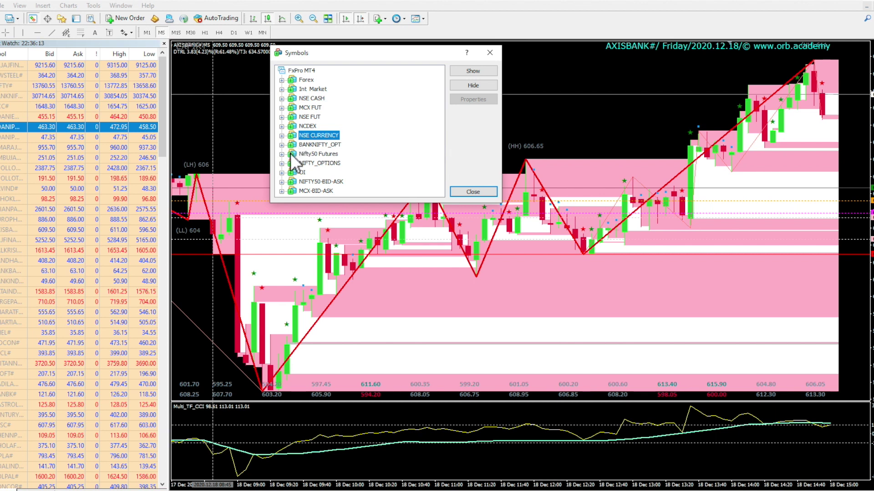
left_click(282, 99)
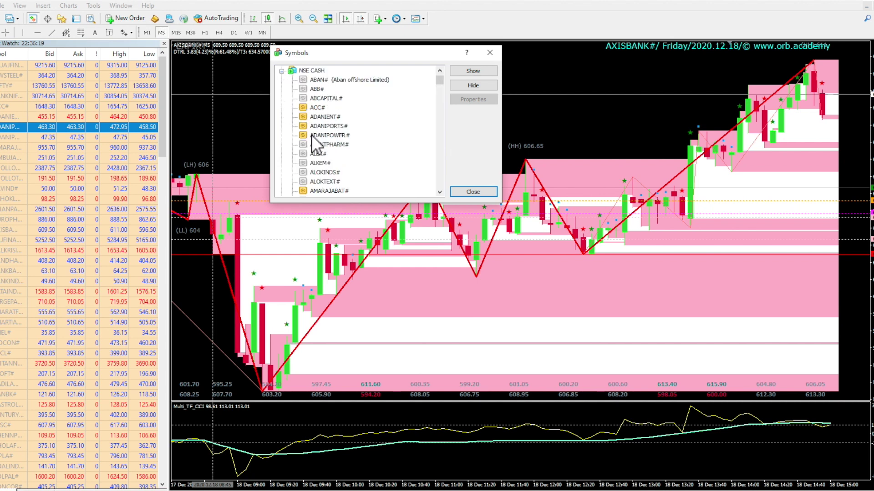
left_click(301, 79)
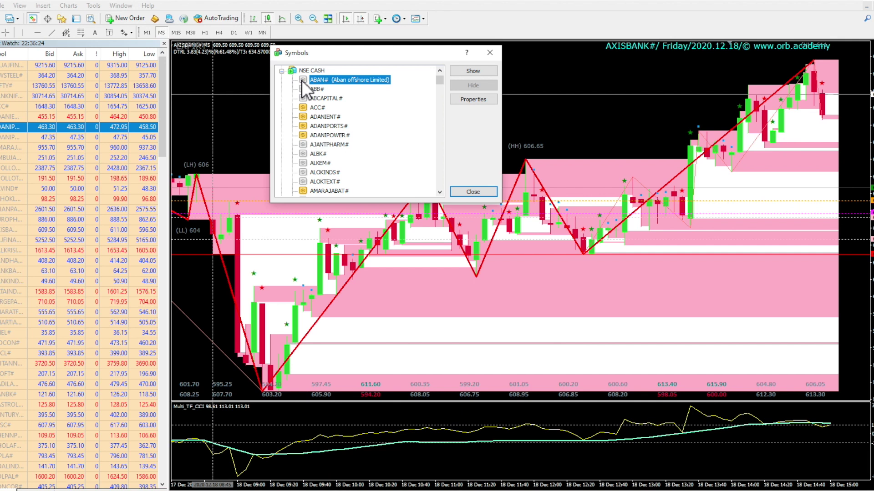
left_click(471, 191)
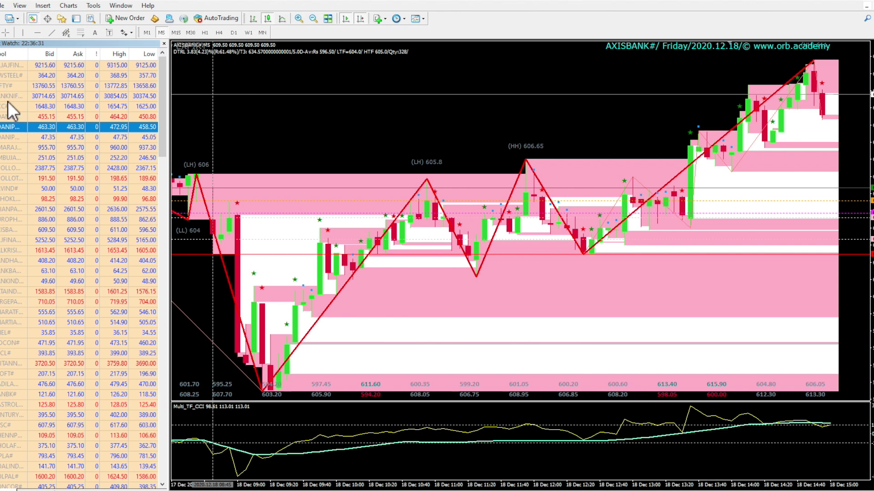
Open a Chart Window for NIFTY# from Market Watch.
right_click(5, 88)
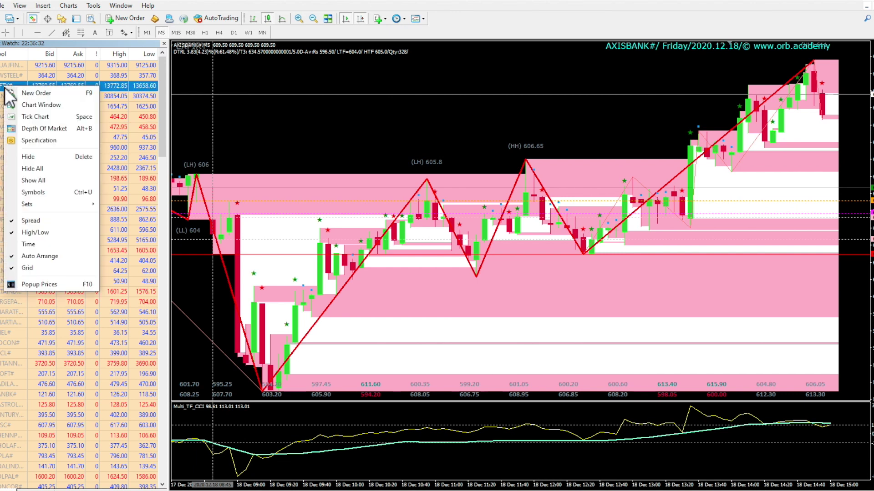
left_click(24, 103)
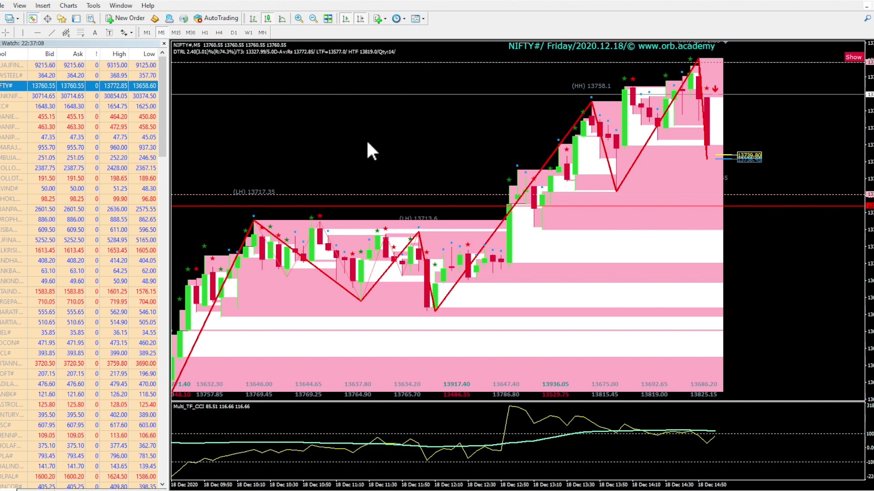
Scroll the NIFTY# M5 chart back so the last 17 Dec bars are visible.
scroll(366, 139, "up", 2)
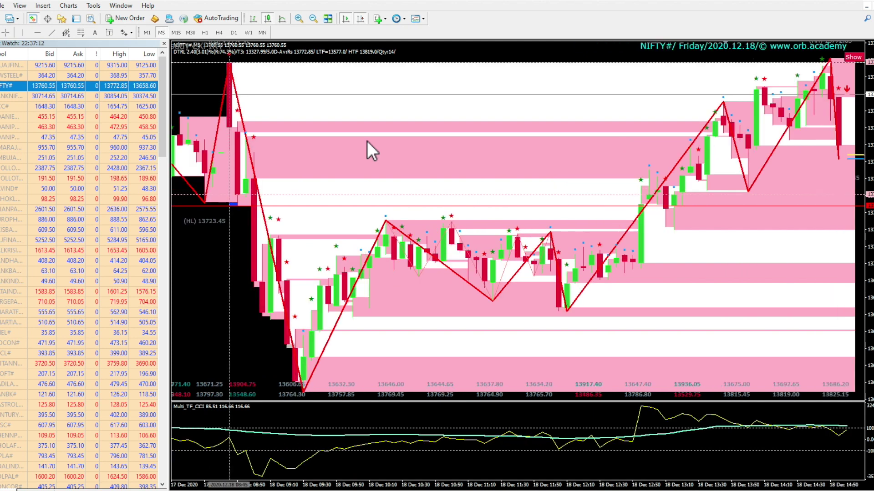
scroll(367, 140, "down", 1)
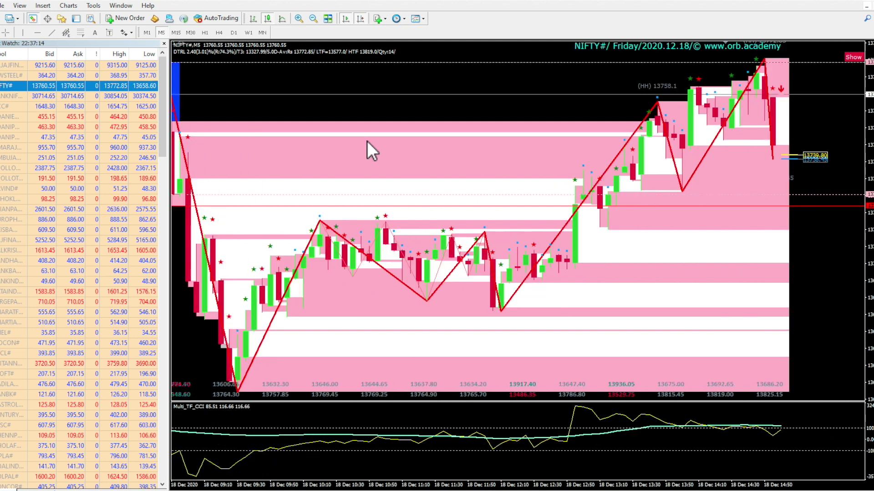
scroll(339, 139, "up", 1)
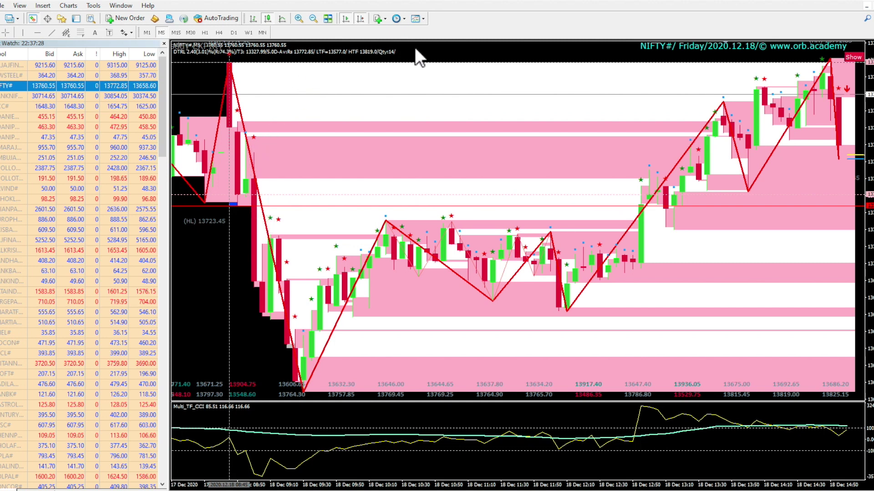
scroll(414, 47, "down", 2)
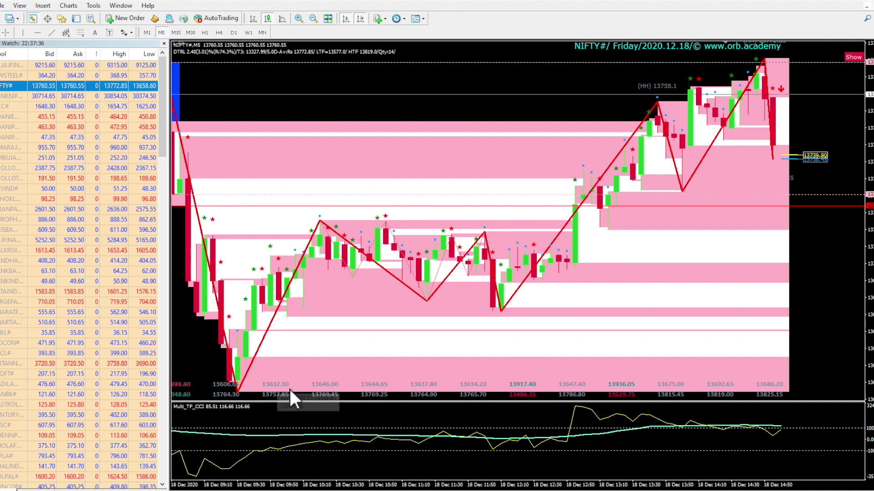
scroll(261, 387, "up", 2)
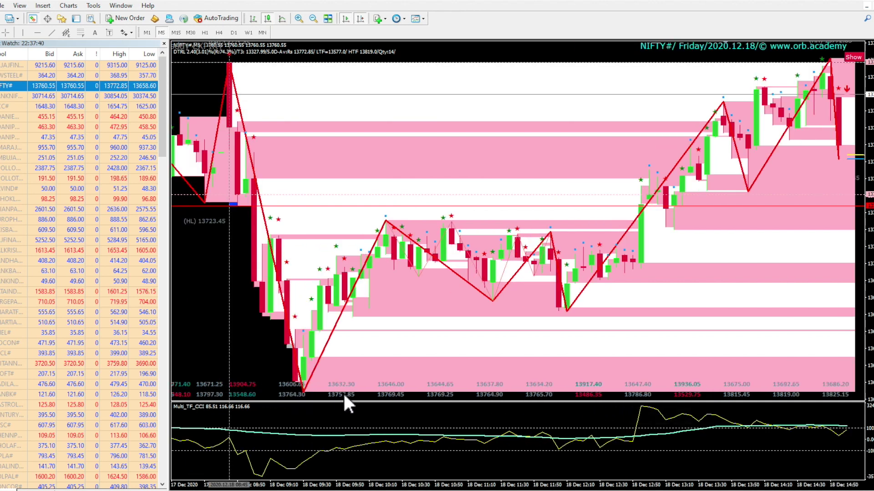
mouse_move(301, 394)
Reveal the zone toggles, hide the MC and IC zones, then restore IC.
left_click(854, 57)
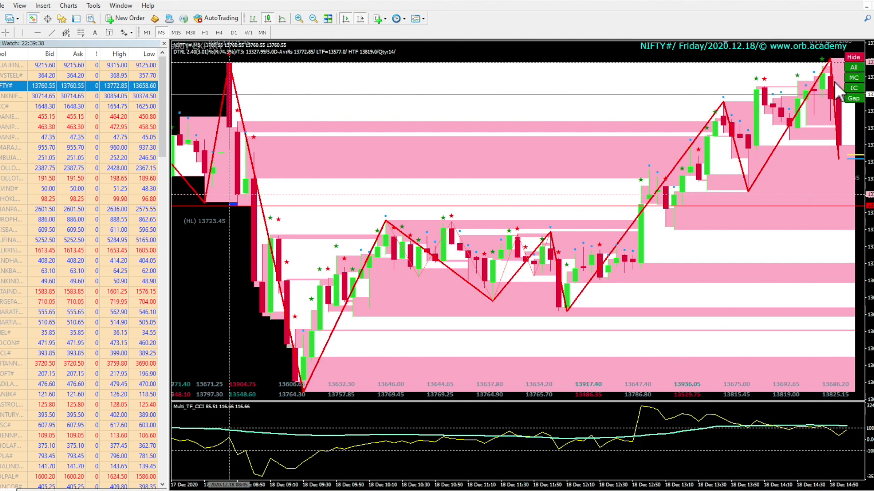
left_click(857, 79)
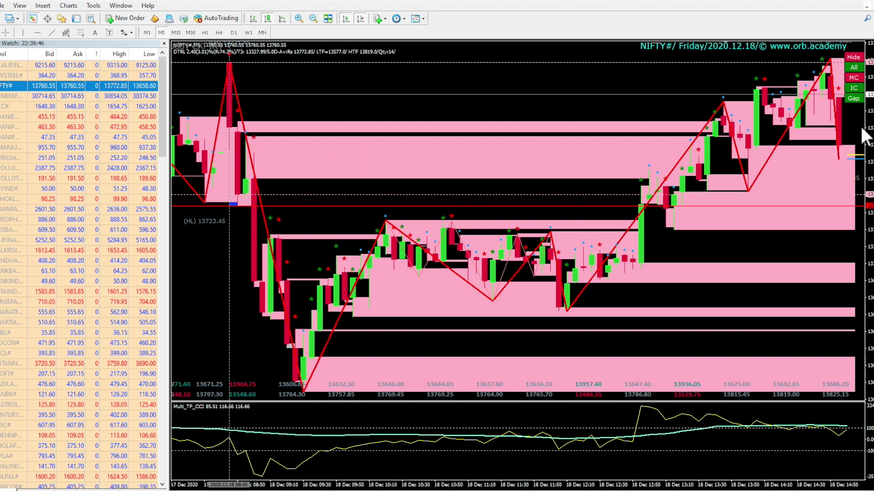
left_click(858, 90)
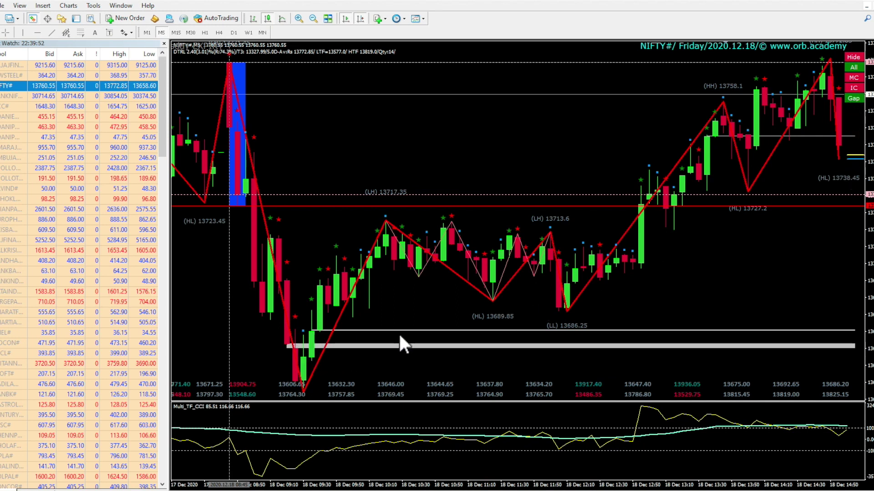
left_click(854, 87)
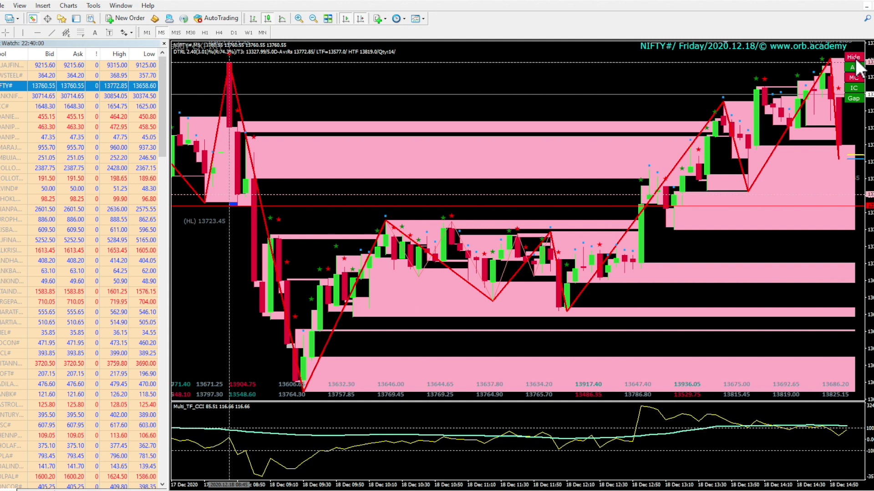
Collapse and re-expand the toggle panel, turn MC off, then show All zones.
left_click(856, 60)
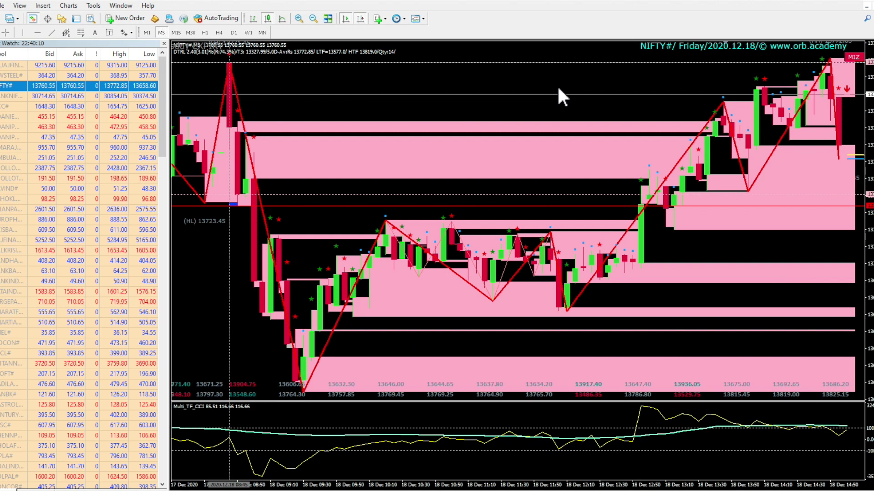
left_click(854, 57)
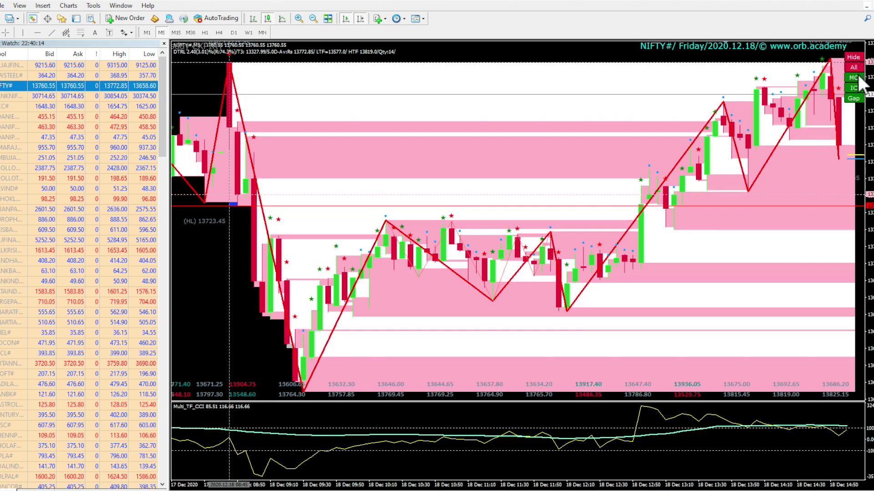
left_click(854, 77)
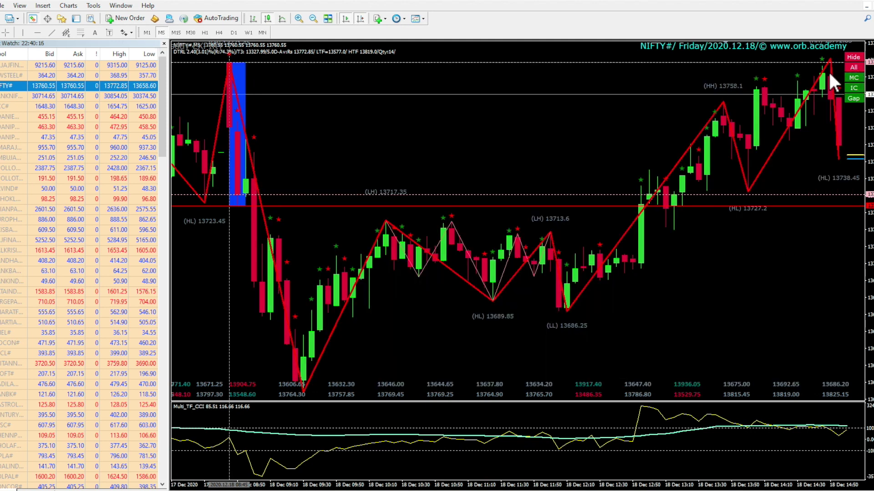
left_click(851, 67)
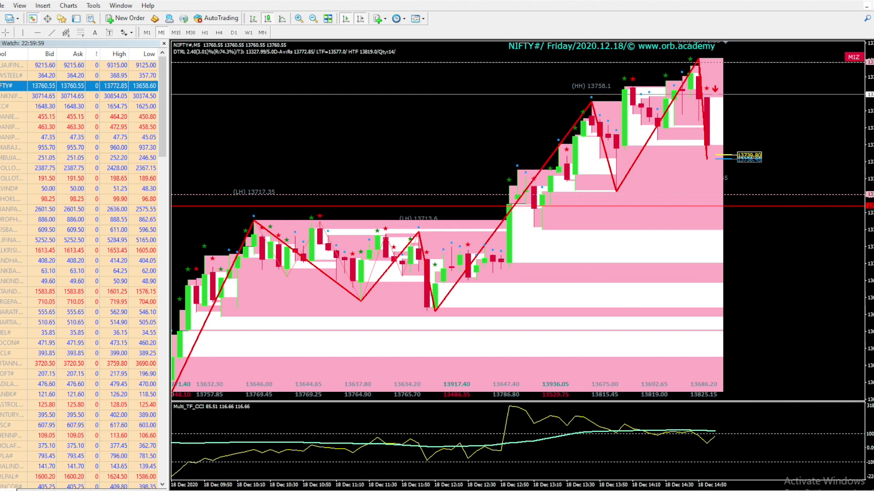
Switch the chart window to JUBLFOOD# M5 with Ctrl+F6.
key("ctrl+F6")
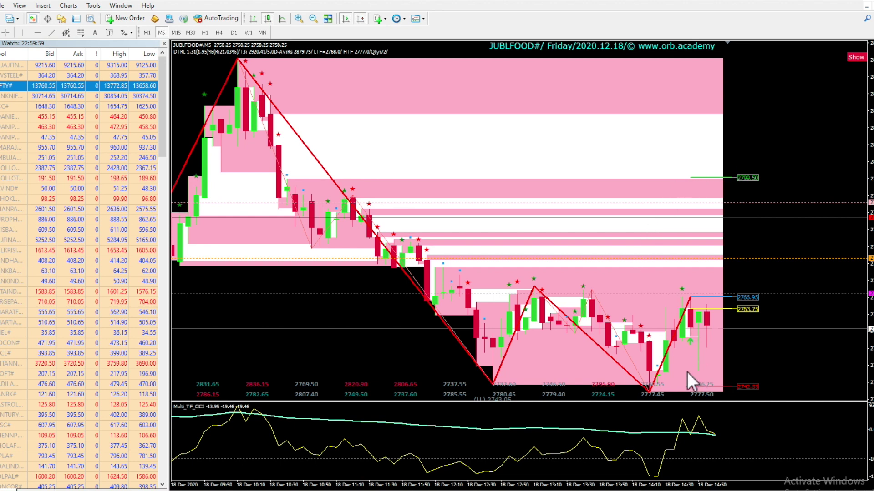
left_click(662, 383)
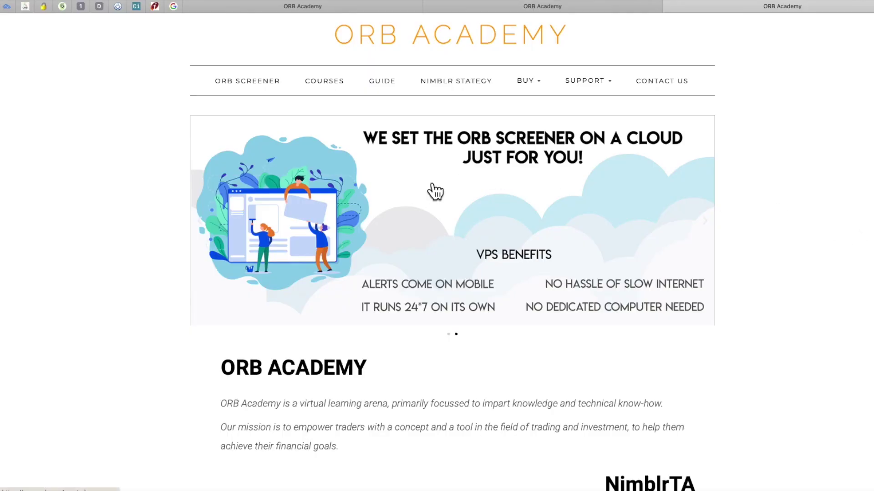
Open the ORB Compact Indicator product page from BUY > Products and check its subscription options.
mouse_move(532, 92)
left_click(530, 113)
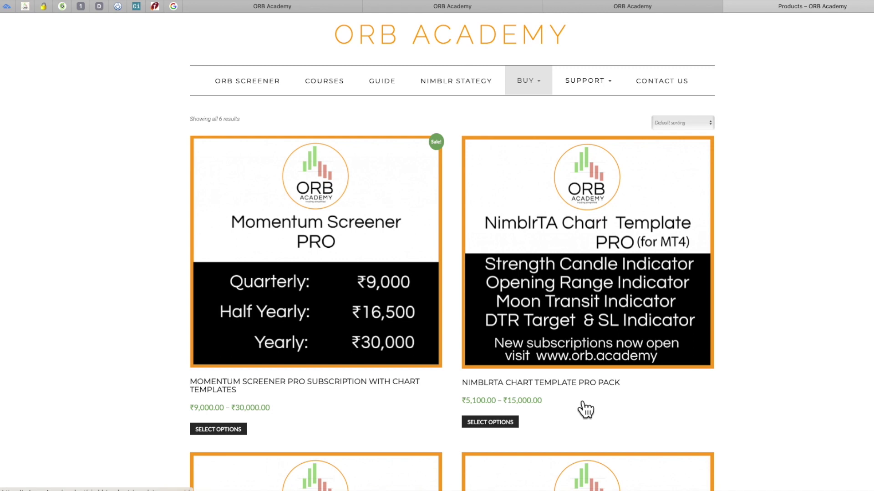
scroll(586, 410, "down", 8)
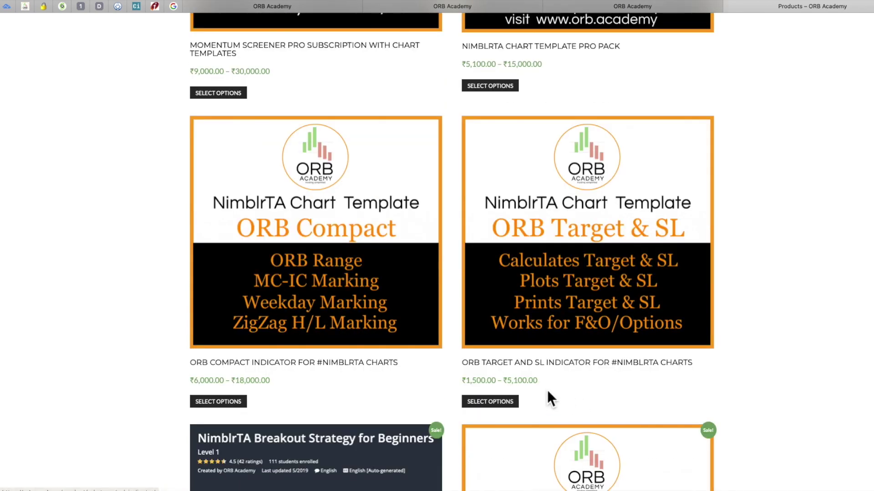
left_click(311, 253)
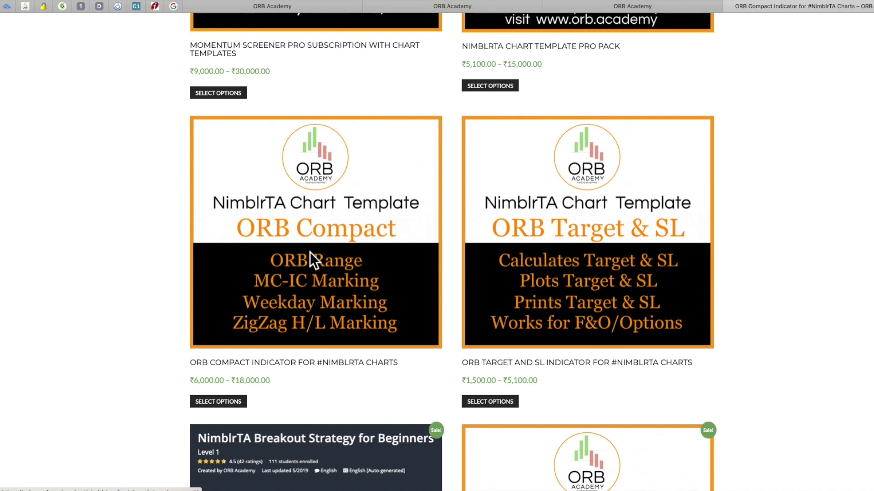
left_click(632, 147)
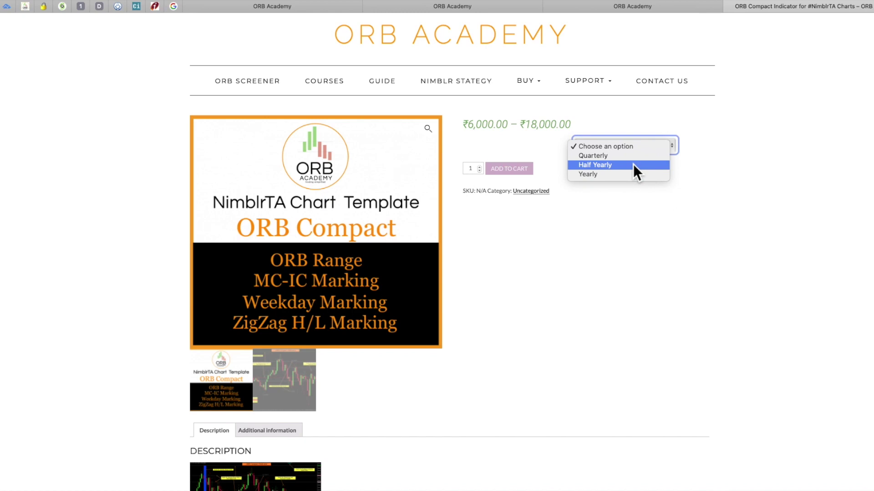
left_click(605, 216)
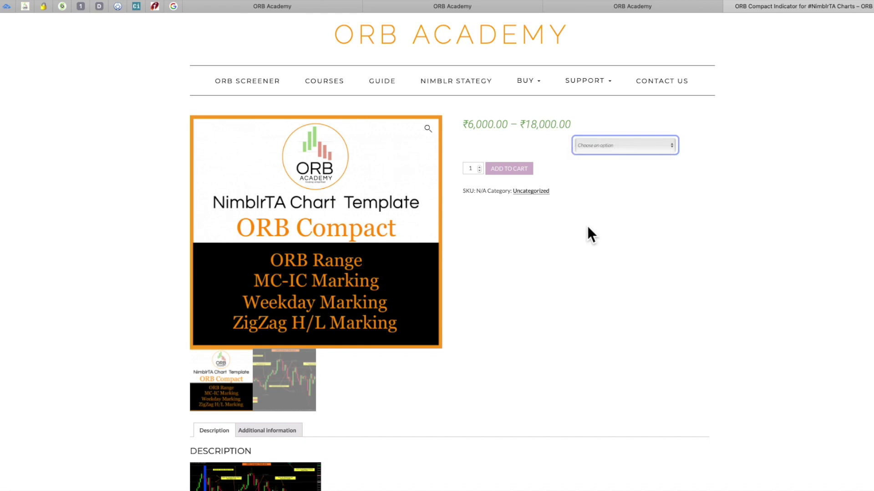